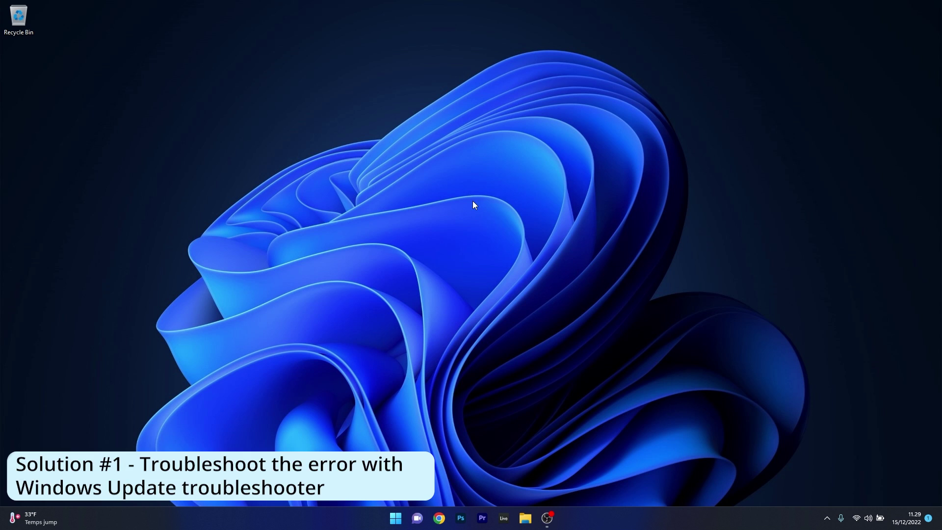
# Step: Open Settings and go to System > Troubleshoot > Other troubleshooters
pyautogui.click(396, 518)
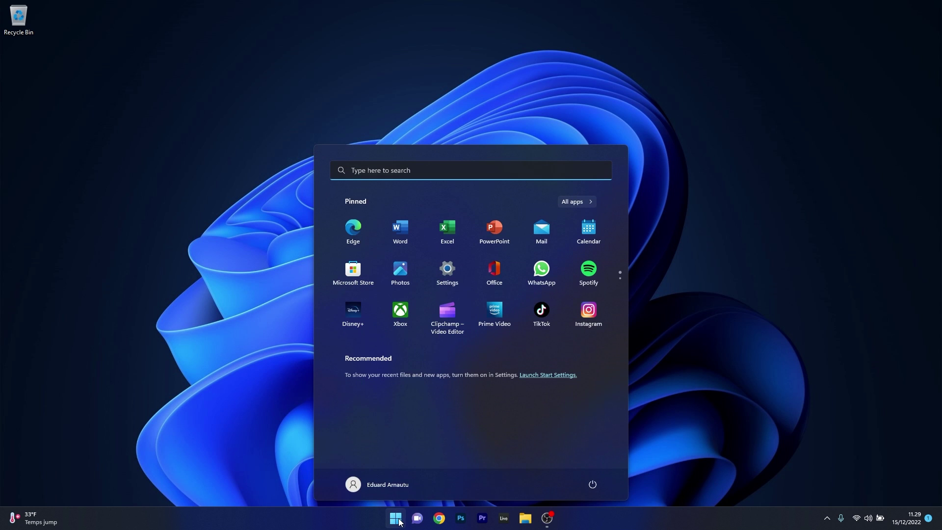
pyautogui.click(447, 275)
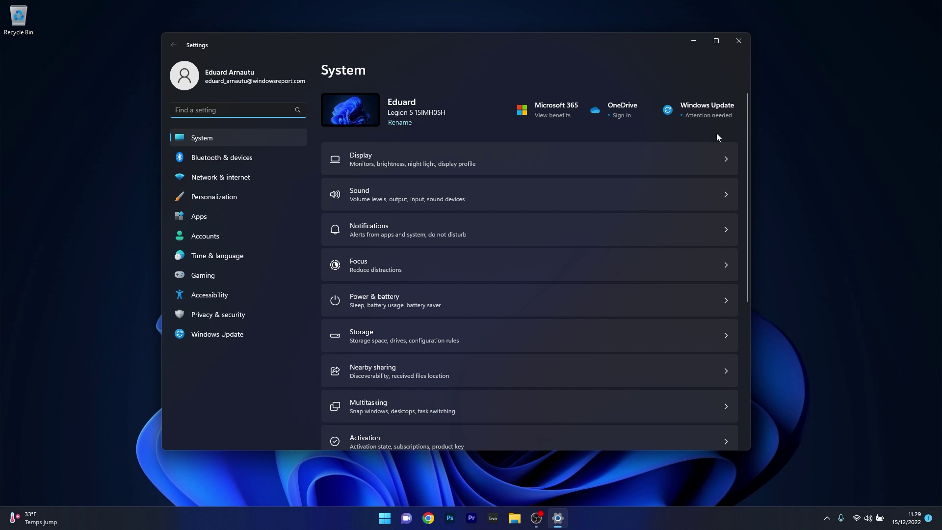
pyautogui.moveTo(746, 137); pyautogui.dragTo(743, 267)
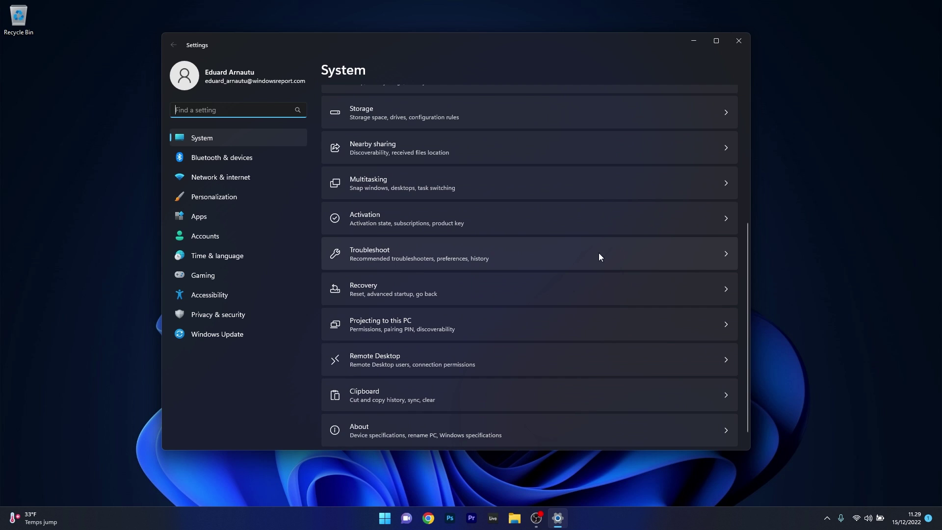
pyautogui.click(611, 260)
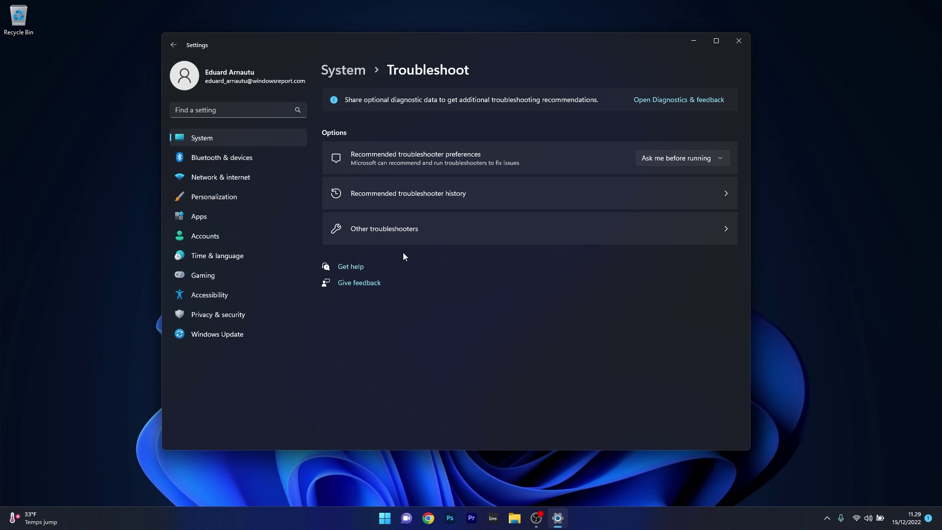
pyautogui.click(512, 243)
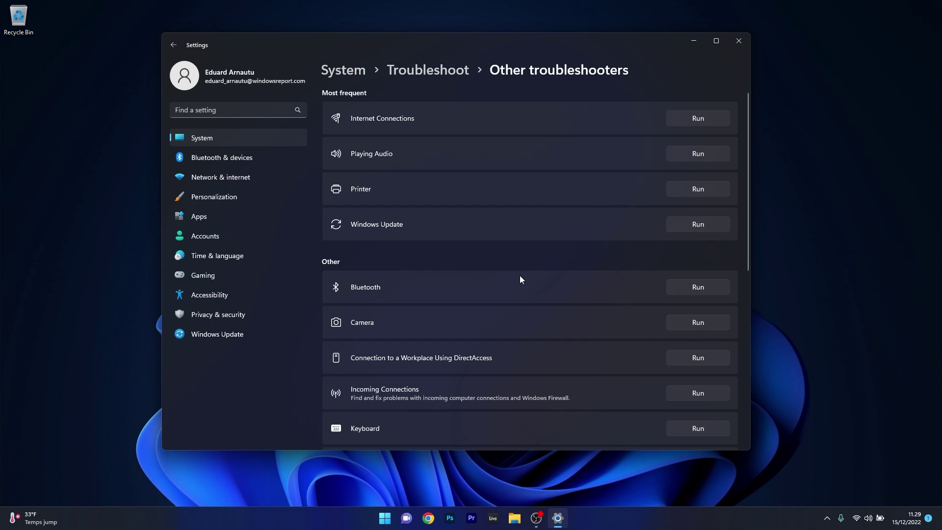
# Step: Run the Windows Update troubleshooter, then close it and Settings
pyautogui.click(699, 224)
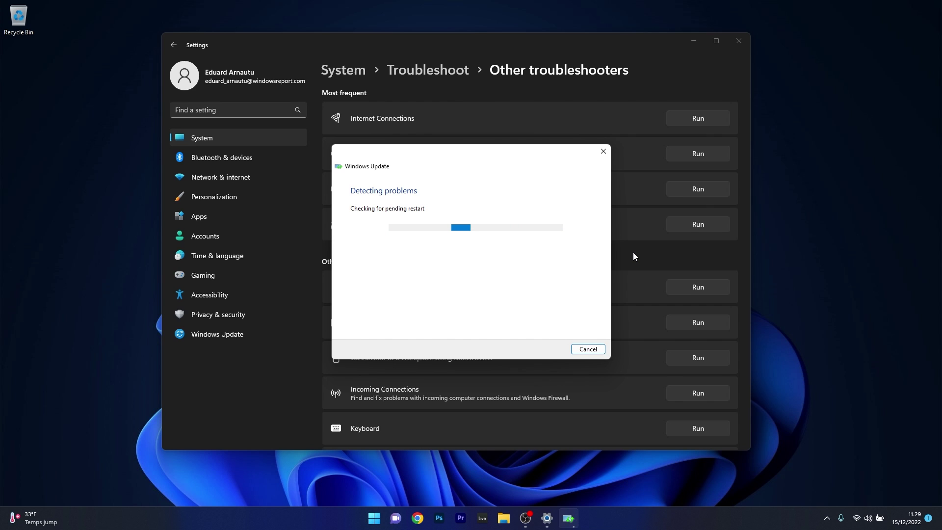
pyautogui.click(603, 151)
pyautogui.click(739, 42)
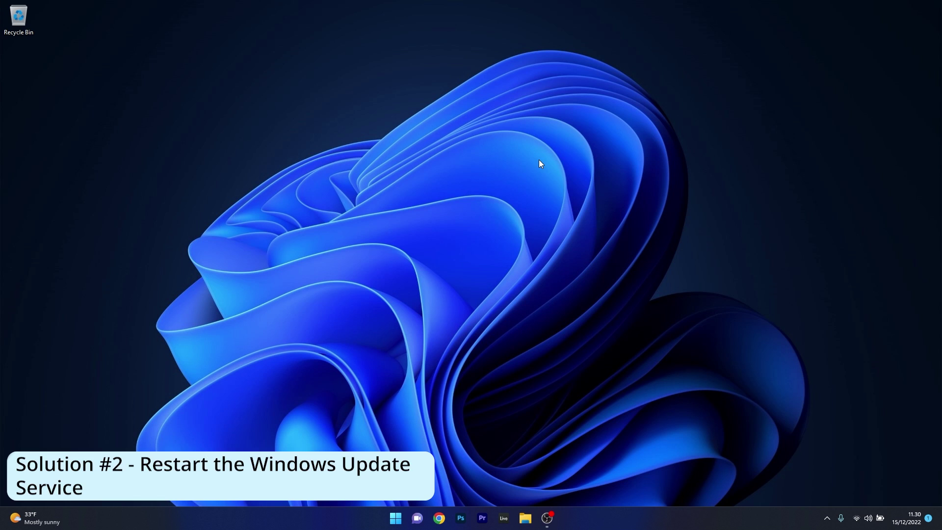
# Step: Open the Services console and jump down the list to the Windows Update service
pyautogui.click(401, 523)
pyautogui.write('services')
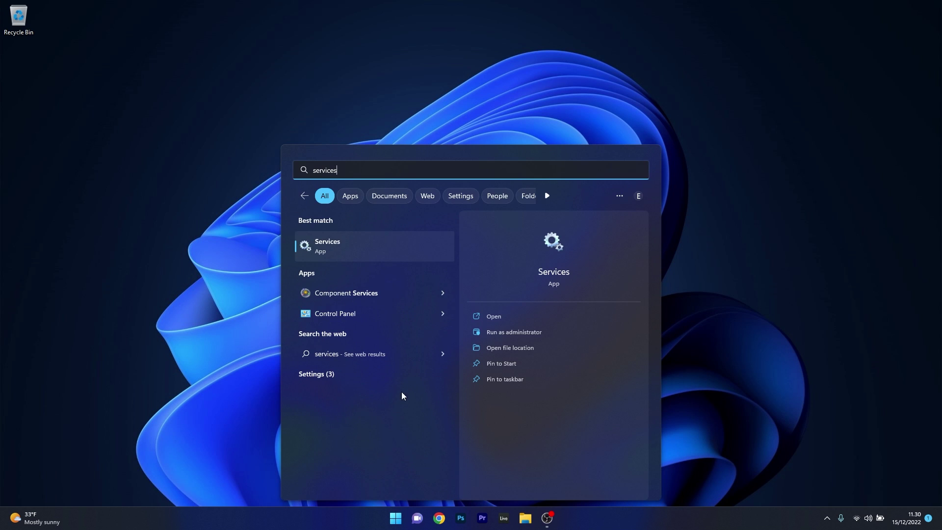
pyautogui.click(391, 249)
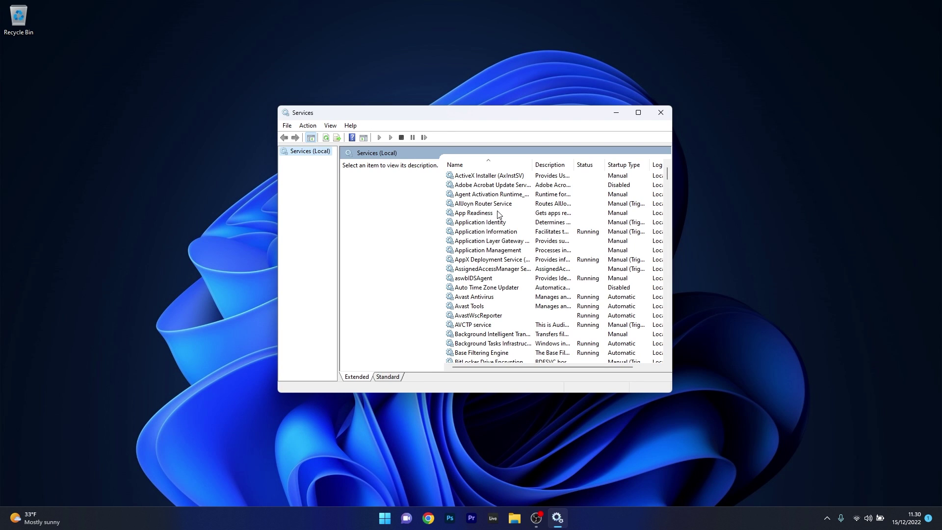
pyautogui.moveTo(666, 173)
pyautogui.mouseDown()
pyautogui.moveTo(666, 195)
pyautogui.moveTo(665, 172)
pyautogui.mouseUp()
pyautogui.click(488, 242)
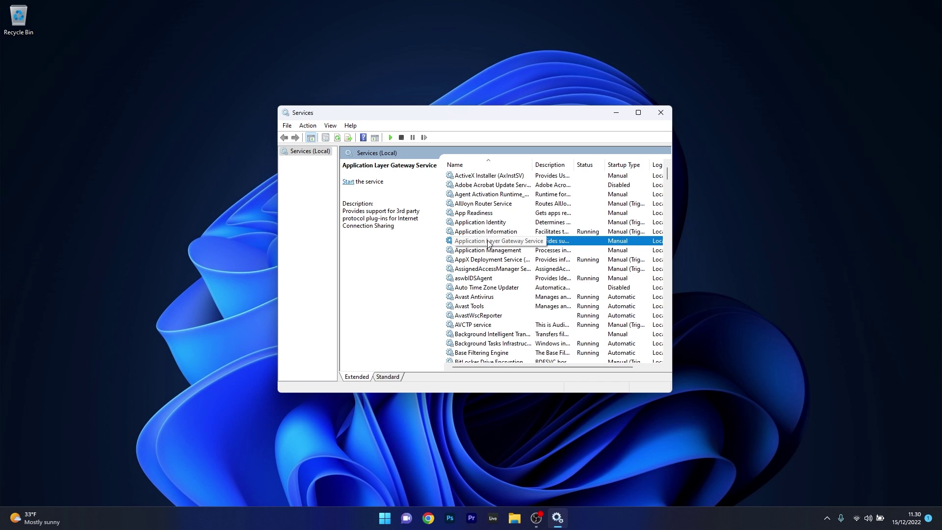
pyautogui.press('w')
pyautogui.scroll(-10, 488, 241)
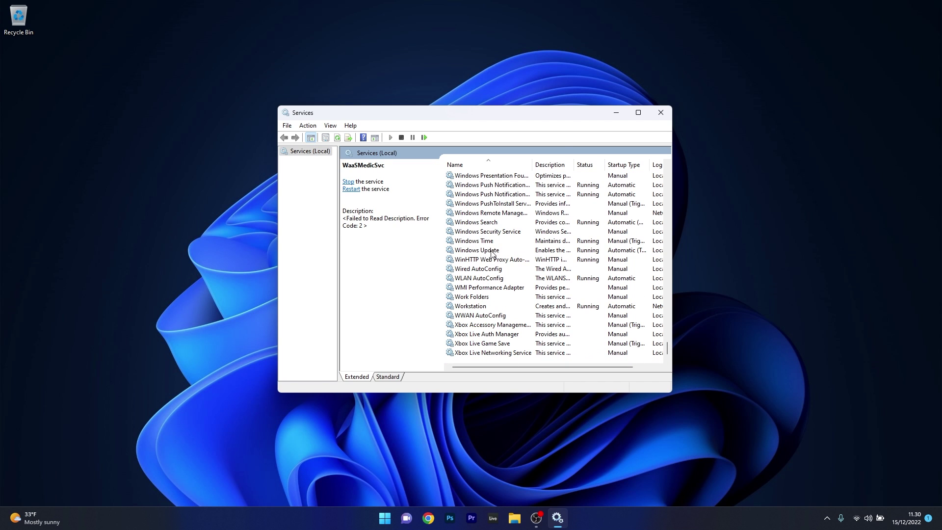
# Step: Open Windows Update service properties and keep startup type set to Automatic
pyautogui.click(496, 253)
pyautogui.doubleClick(497, 253)
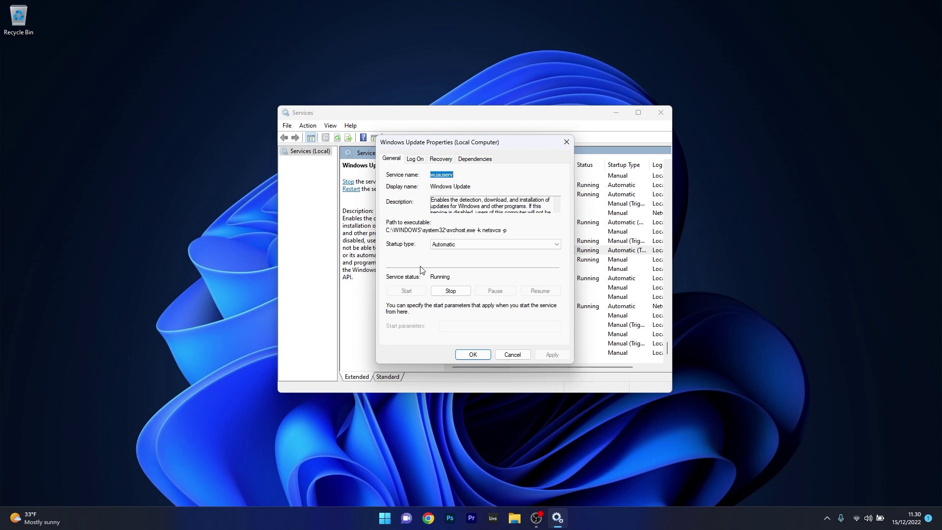
pyautogui.click(477, 248)
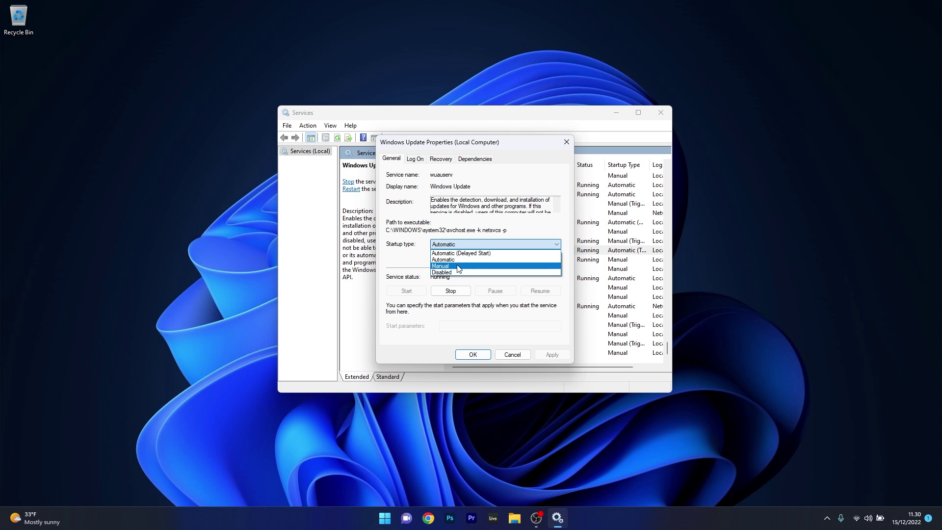
pyautogui.click(456, 258)
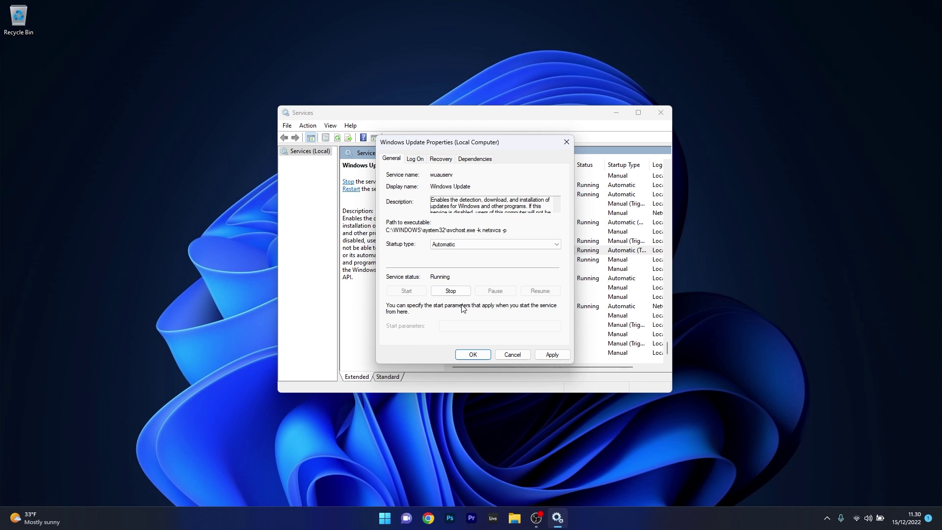
# Step: Stop and restart the Windows Update service, apply the settings, and close Services
pyautogui.click(450, 291)
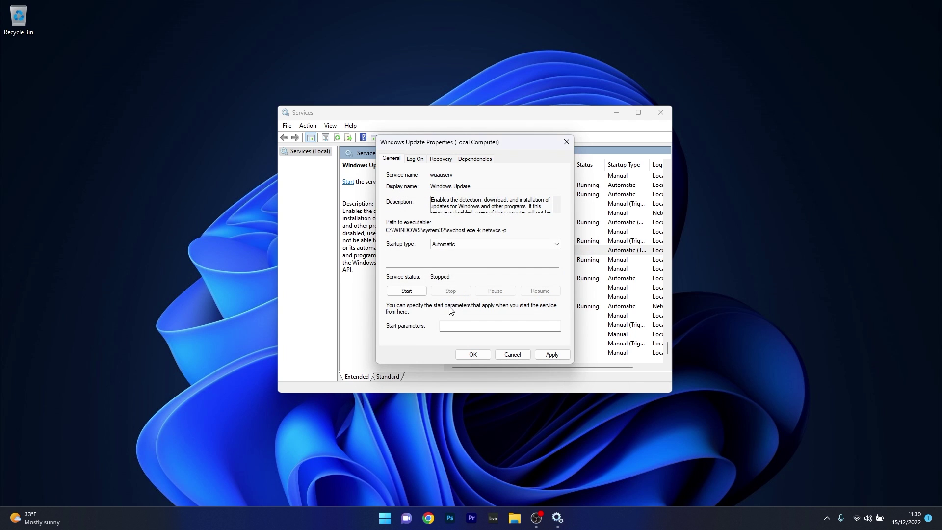
pyautogui.click(406, 291)
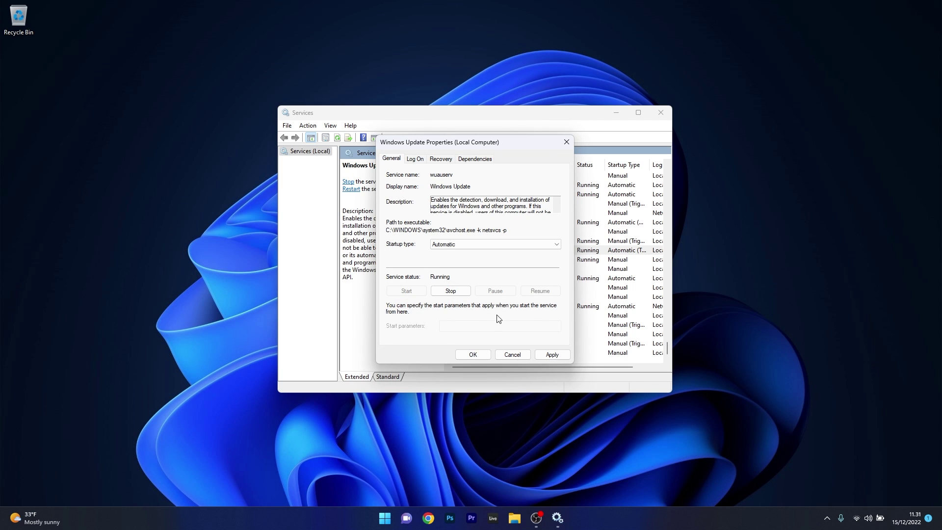
pyautogui.click(558, 357)
pyautogui.click(502, 356)
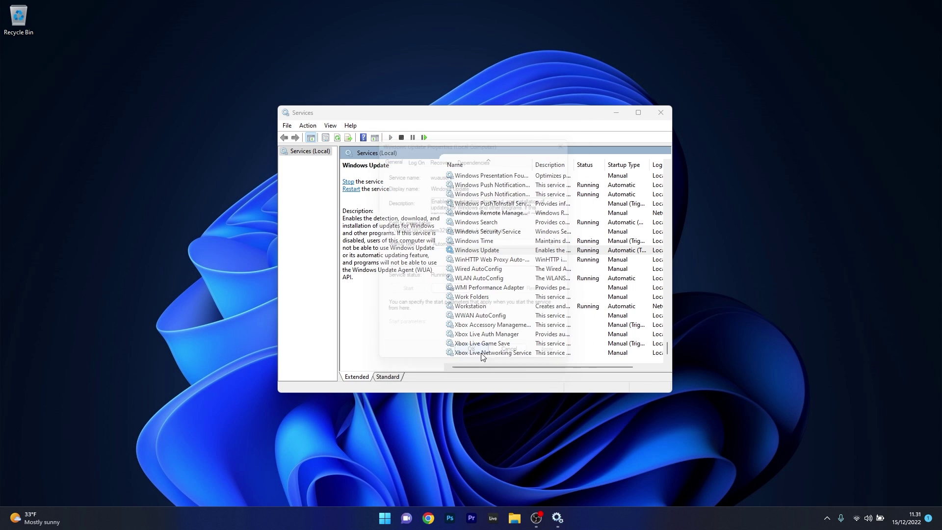
pyautogui.click(661, 112)
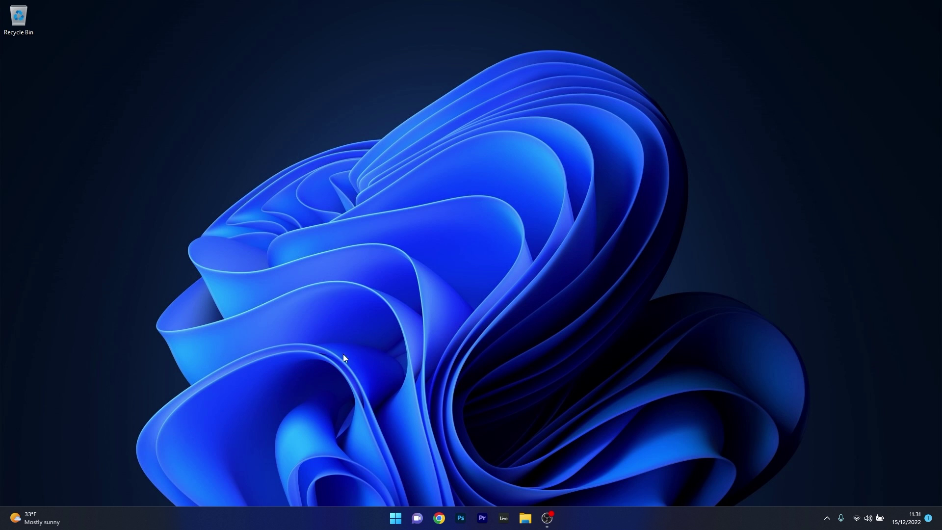
# Step: Launch Command Prompt as administrator via a 'cmd' search
pyautogui.click(395, 518)
pyautogui.write('cmd')
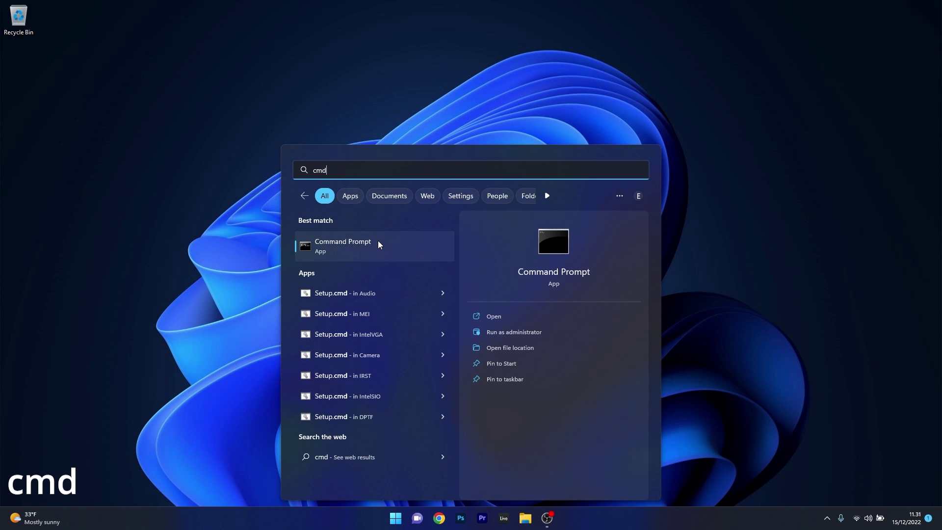
pyautogui.rightClick(378, 241)
pyautogui.click(425, 257)
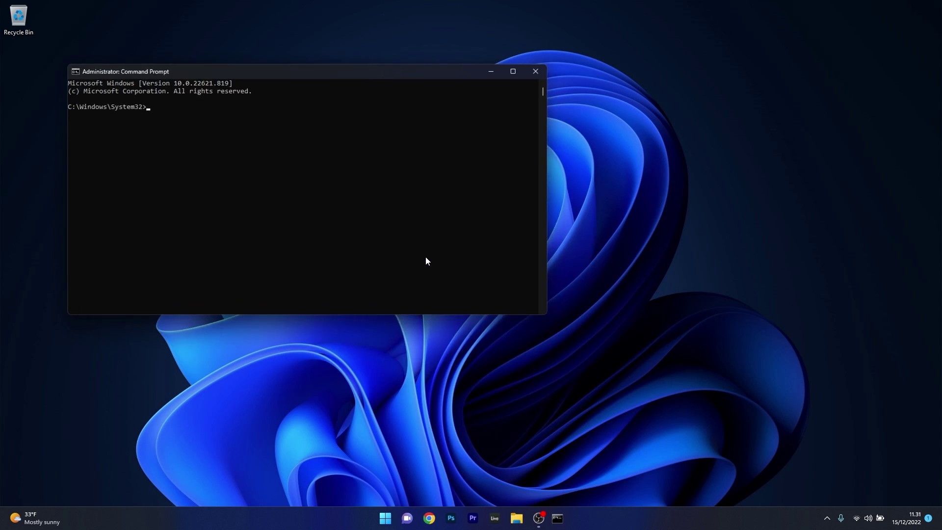
pyautogui.moveTo(340, 75); pyautogui.dragTo(493, 127)
# Step: Enter sfc /scannow and DISM.exe /Online /Cleanup-Image /RestoreHealth, then close the window
pyautogui.write('sfc /scannow')
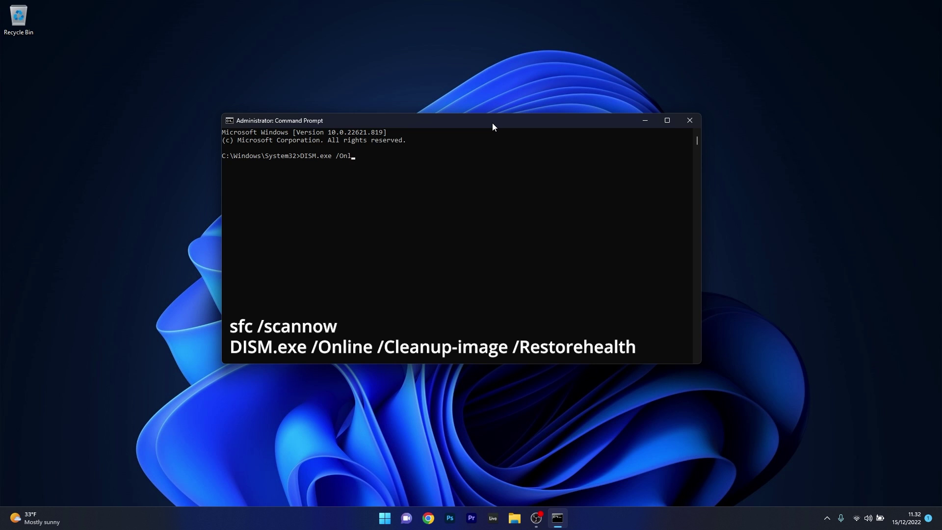
pyautogui.write('line /Cleanup-Image /RestoreHealth')
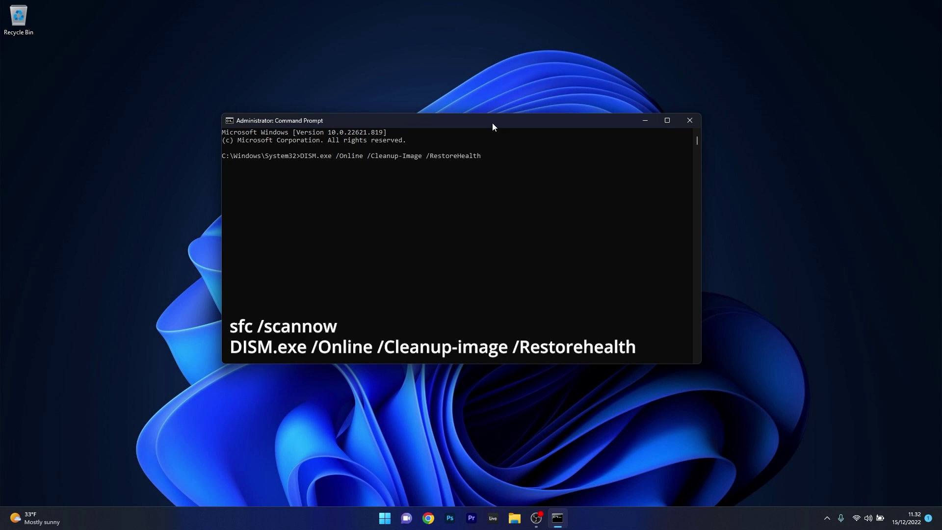
pyautogui.click(689, 122)
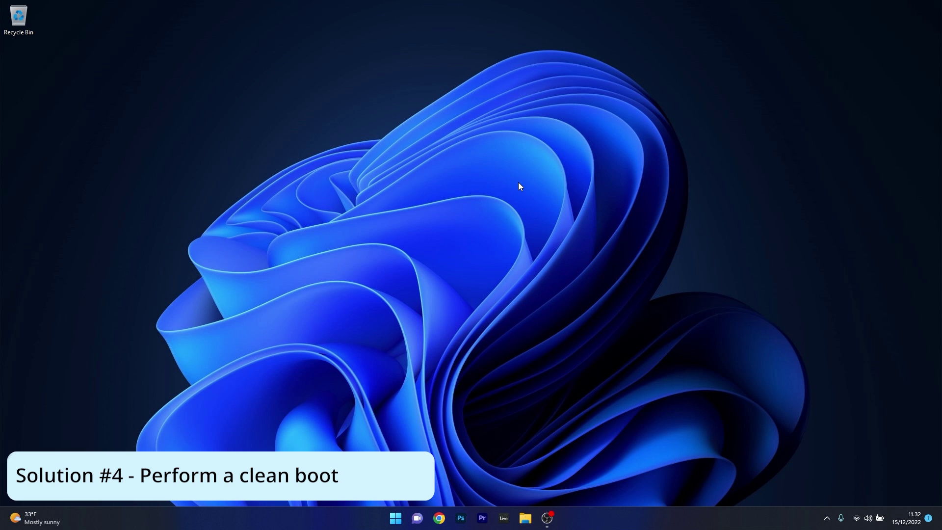
# Step: Open msconfig and uncheck Load startup items under Selective startup on the General tab
pyautogui.click(394, 519)
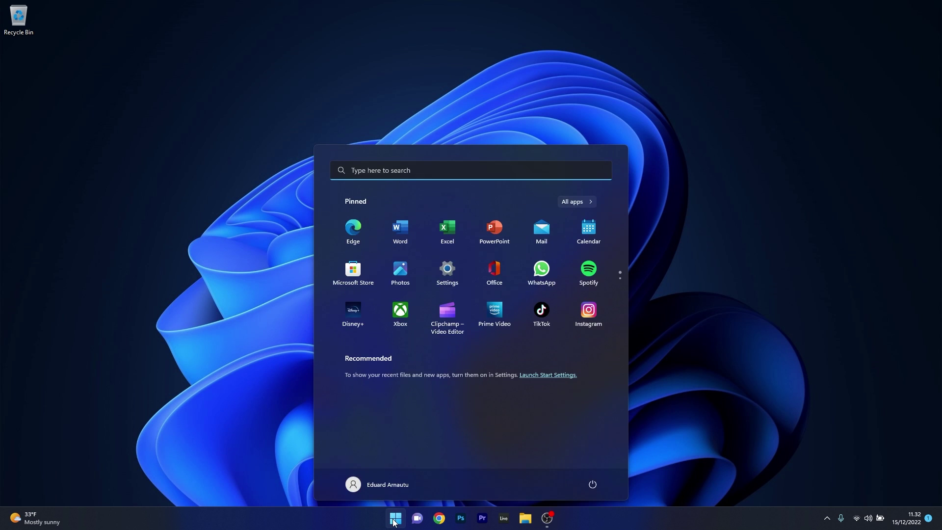
pyautogui.write('msconfig')
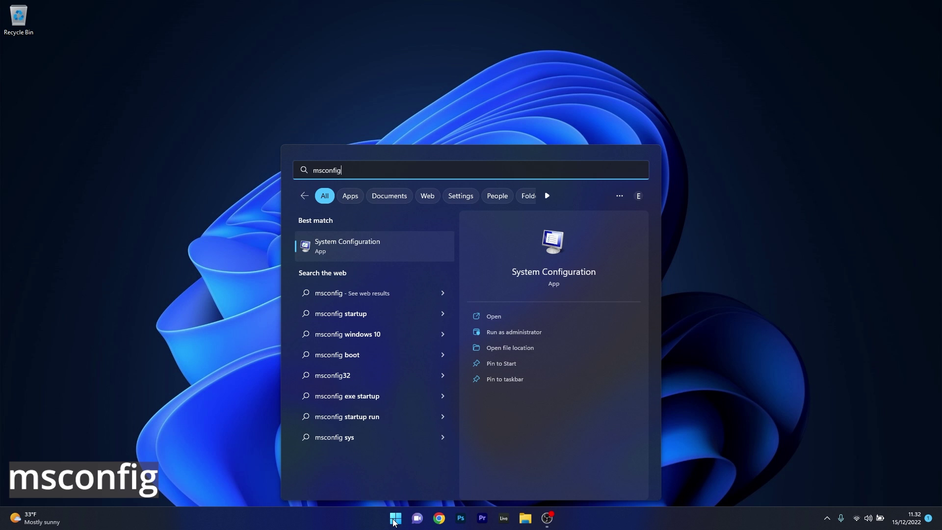
pyautogui.click(384, 251)
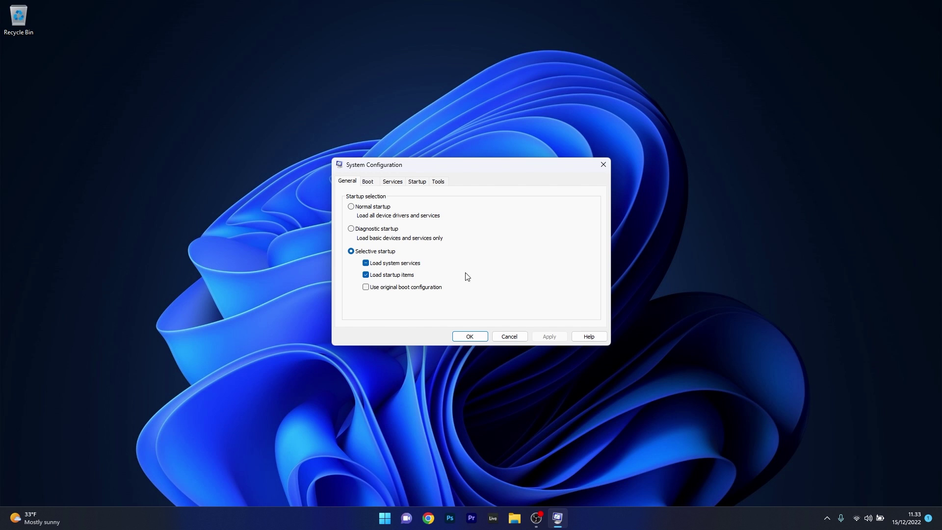
pyautogui.click(365, 275)
# Step: On the Services tab, hide all Microsoft services, disable all others, and close System Configuration
pyautogui.click(393, 182)
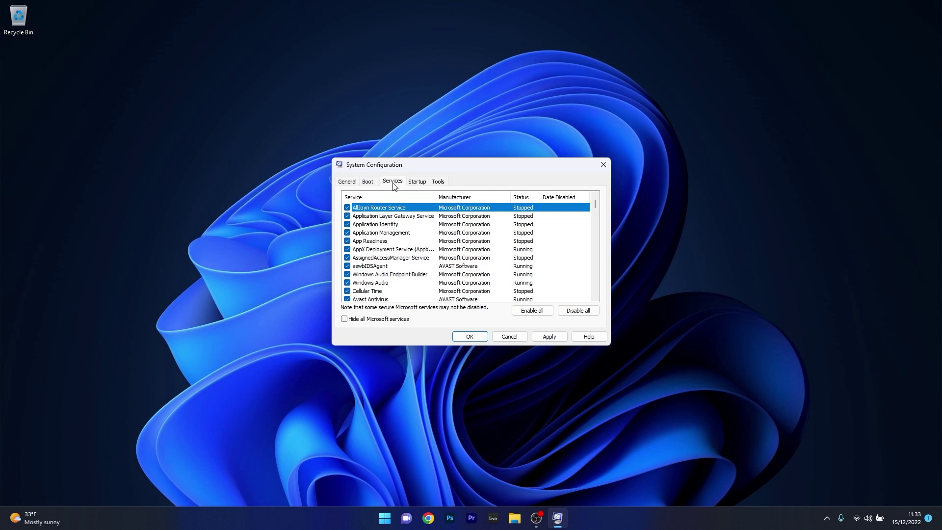
pyautogui.click(345, 320)
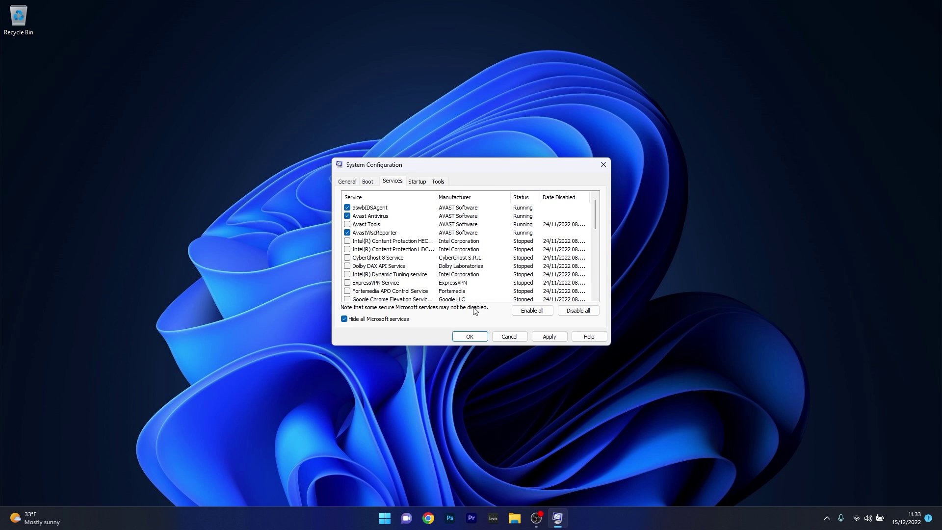
pyautogui.click(584, 312)
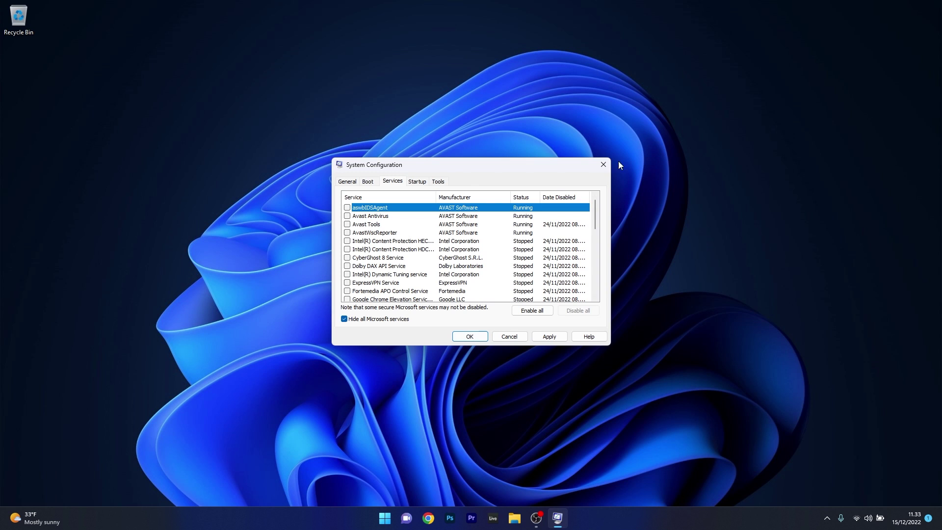
pyautogui.click(603, 166)
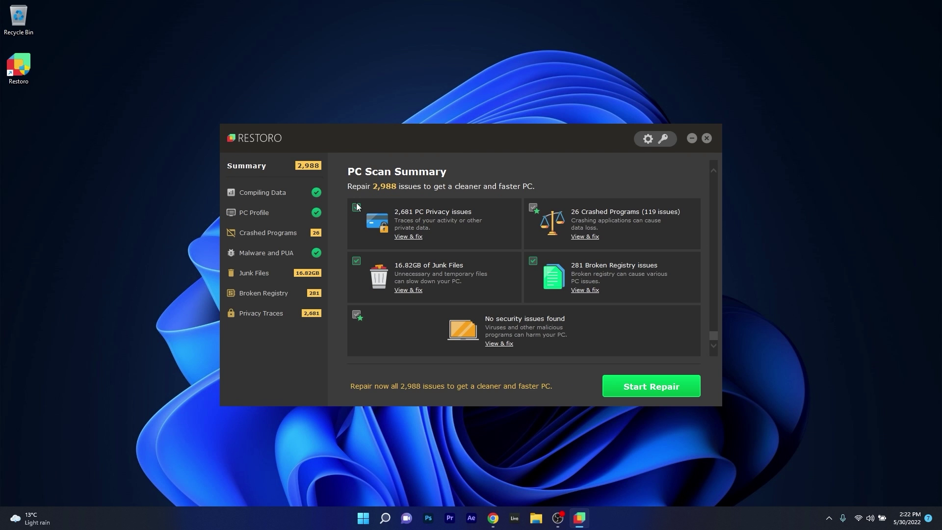
pyautogui.scroll(6, 401, 334)
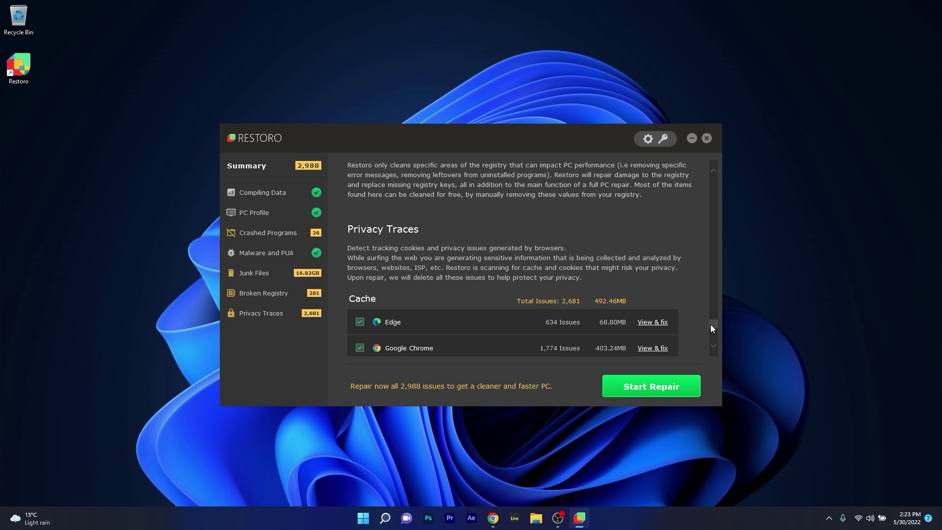
pyautogui.moveTo(712, 328); pyautogui.dragTo(714, 170)
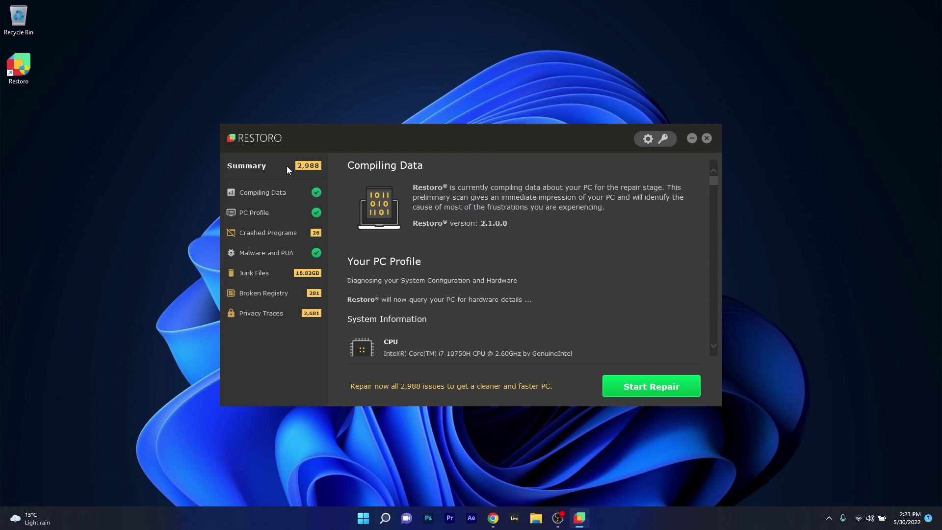
pyautogui.click(260, 214)
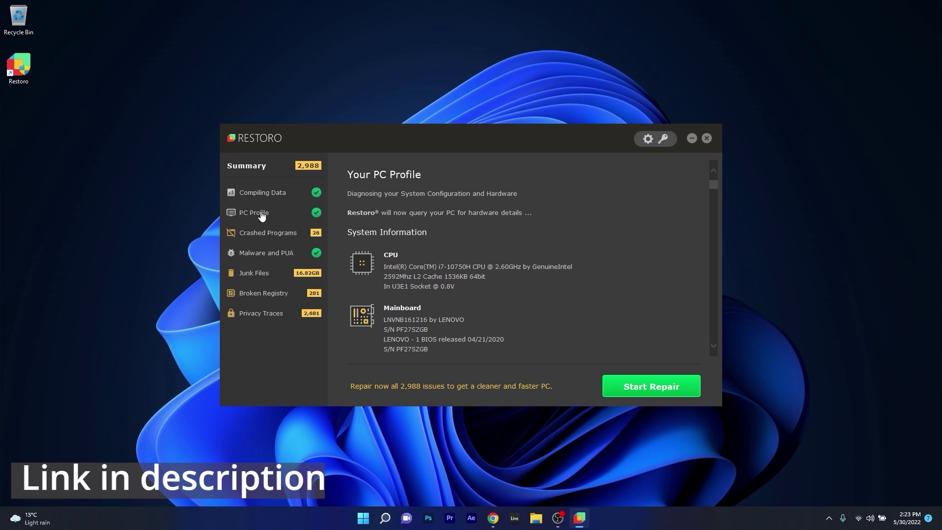